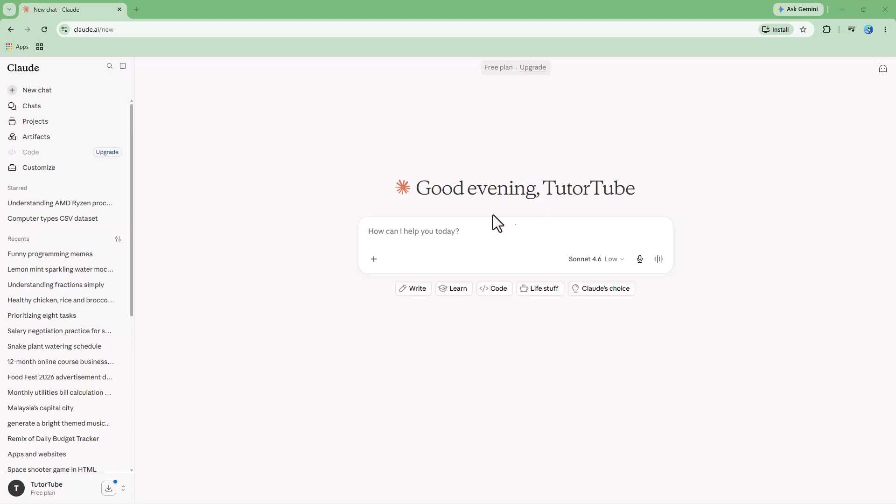
Start a prompt asking, as an expert travel blogger, for a blog of about 500 words on travelling to Yangon
{"action": "left_click", "coordinate": [429, 240]}
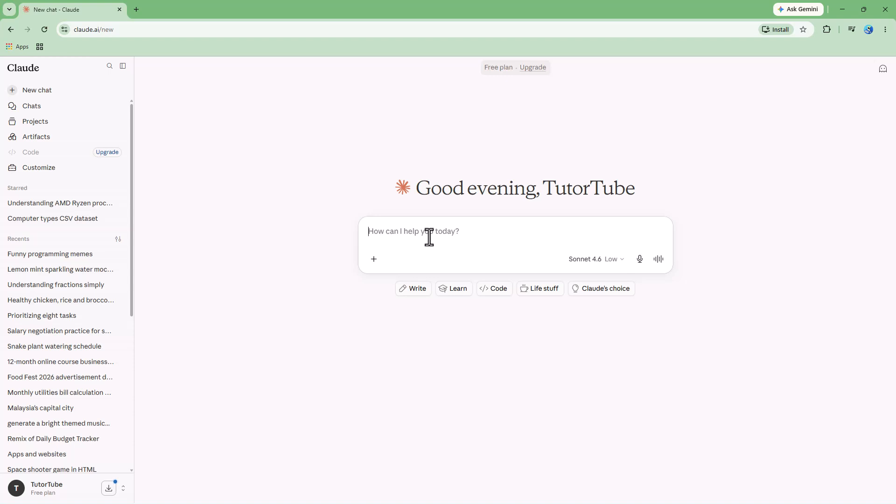
{"action": "type", "text": "As a"}
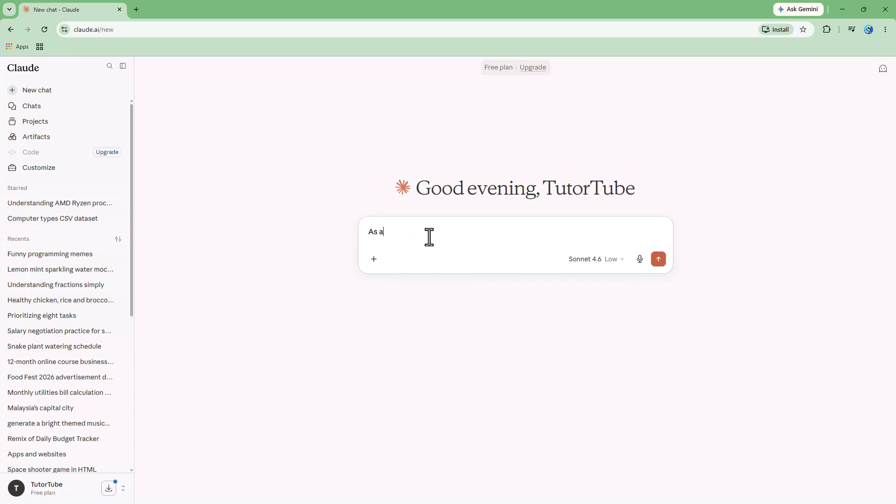
{"action": "type", "text": "n expert travel blogger. Write a blog of about 500 words on"}
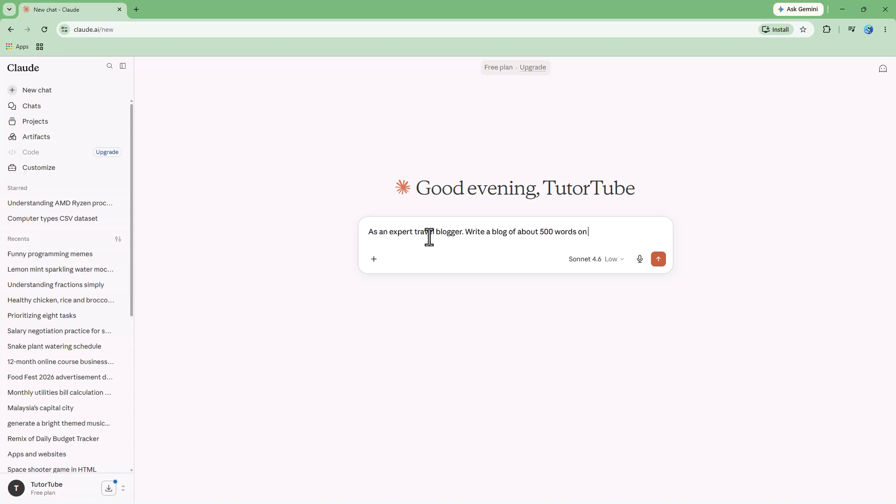
{"action": "type", "text": "travellnig to"}
{"action": "key", "text": "BackSpace"}
{"action": "key", "text": "BackSpace"}
{"action": "key", "text": "BackSpace"}
{"action": "key", "text": "BackSpace"}
{"action": "type", "text": "ing to Yangon and then"}
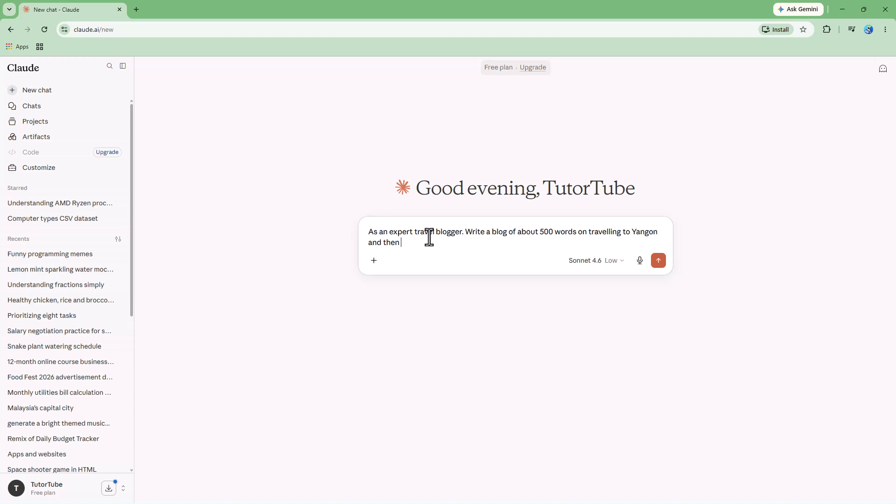
Complete the prompt by requesting funny language and an SEO optimized article, and send it
{"action": "type", "text": "make "}
{"action": "type", "text": "sure to use funny languag"}
{"action": "type", "text": "e. Ma"}
{"action": "type", "text": "Make sure to"}
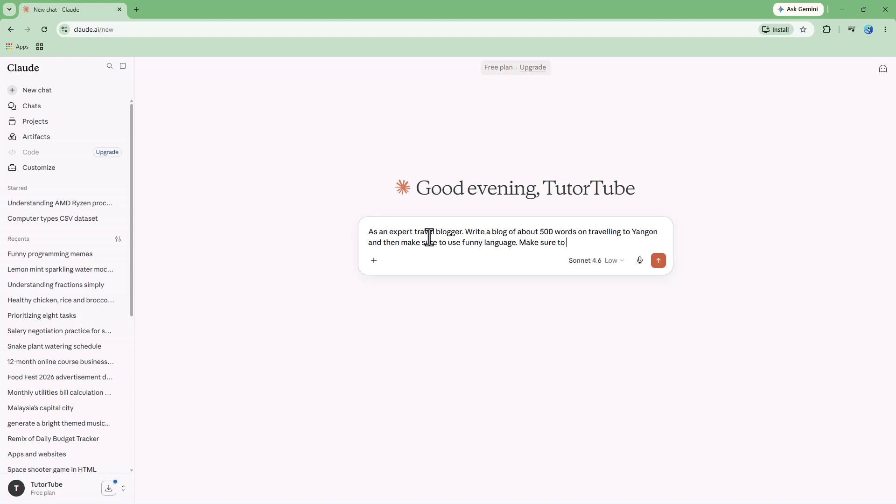
{"action": "type", "text": " make the article SEO optimized"}
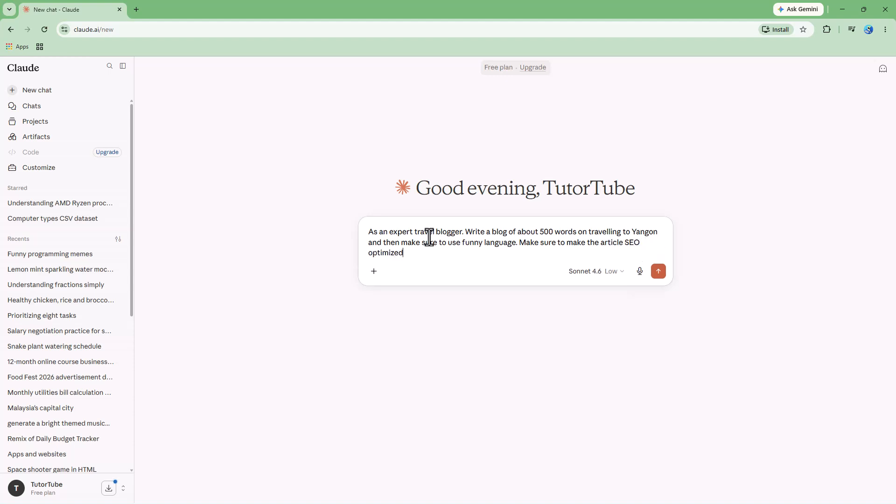
{"action": "key", "text": "Return"}
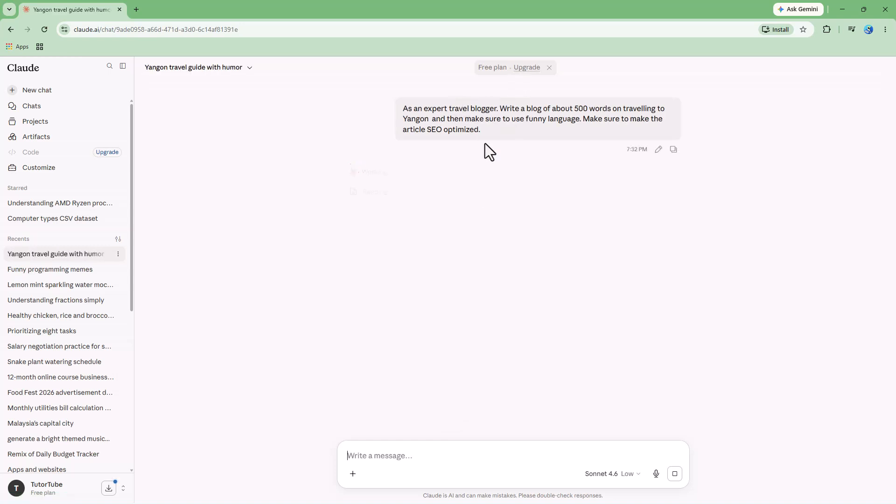
Examine the sent prompt and the generated blog's title, subtitle, keyword tags and introduction
{"action": "left_click_drag", "start_coordinate": [583, 119], "coordinate": [586, 132]}
{"action": "left_click", "coordinate": [586, 132]}
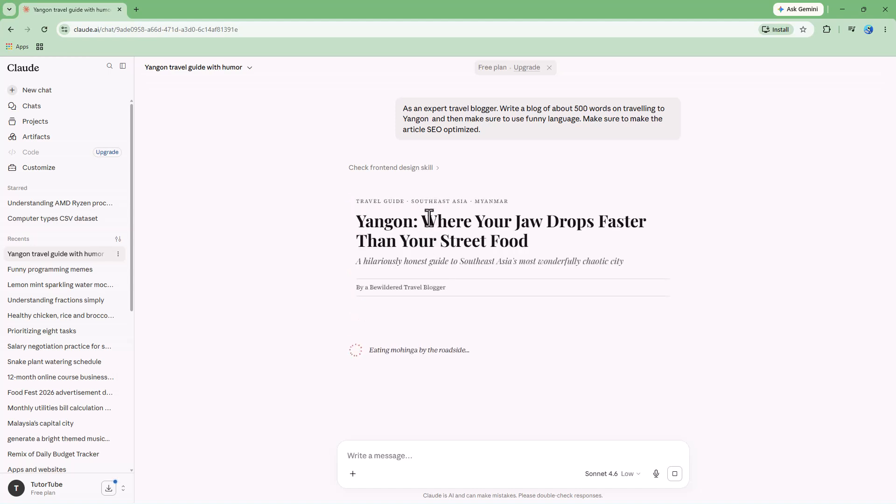
{"action": "left_click_drag", "start_coordinate": [419, 240], "coordinate": [488, 261]}
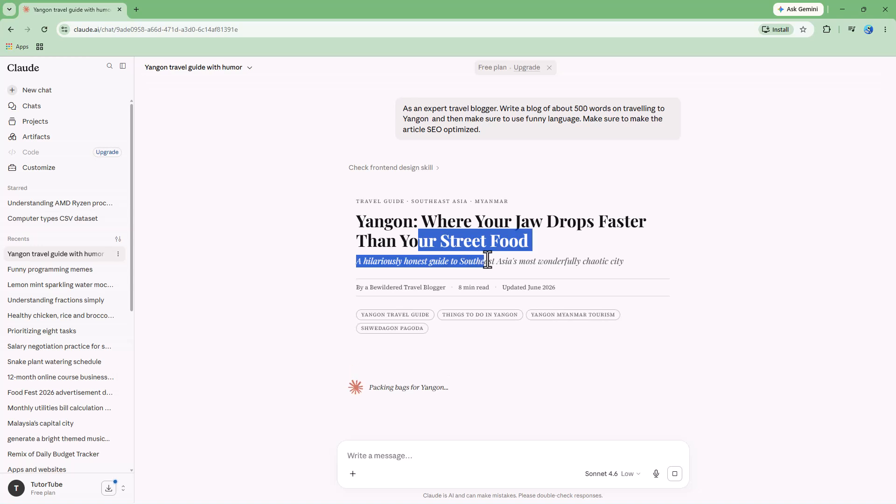
{"action": "left_click_drag", "start_coordinate": [406, 315], "coordinate": [445, 336]}
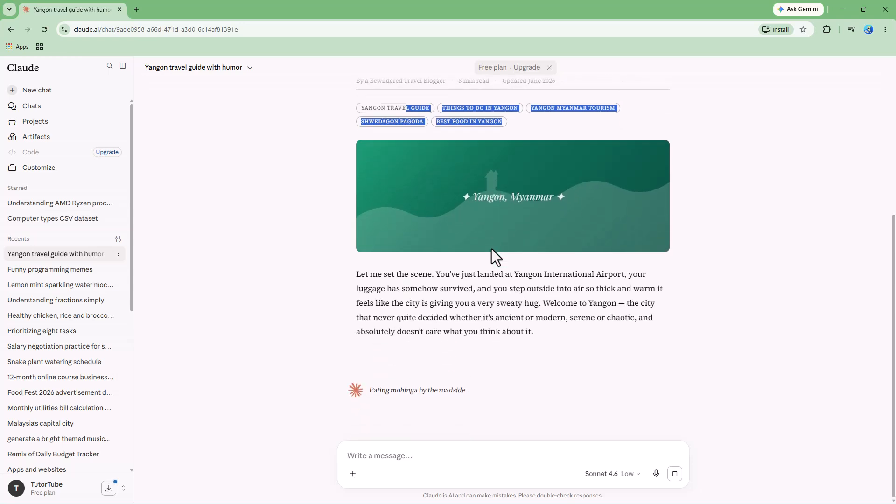
{"action": "left_click_drag", "start_coordinate": [443, 289], "coordinate": [508, 322]}
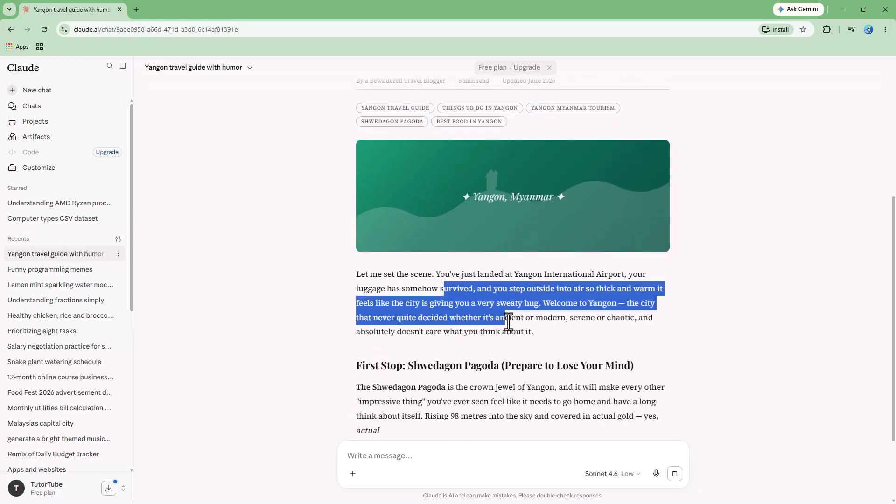
{"action": "scroll", "coordinate": [499, 308], "scroll_direction": "up", "scroll_amount": 5}
{"action": "left_click_drag", "start_coordinate": [404, 224], "coordinate": [507, 257]}
{"action": "scroll", "coordinate": [509, 256], "scroll_direction": "down", "scroll_amount": 3}
{"action": "left_click", "coordinate": [410, 101]}
{"action": "left_click_drag", "start_coordinate": [390, 116], "coordinate": [545, 123]}
{"action": "left_click", "coordinate": [544, 123]}
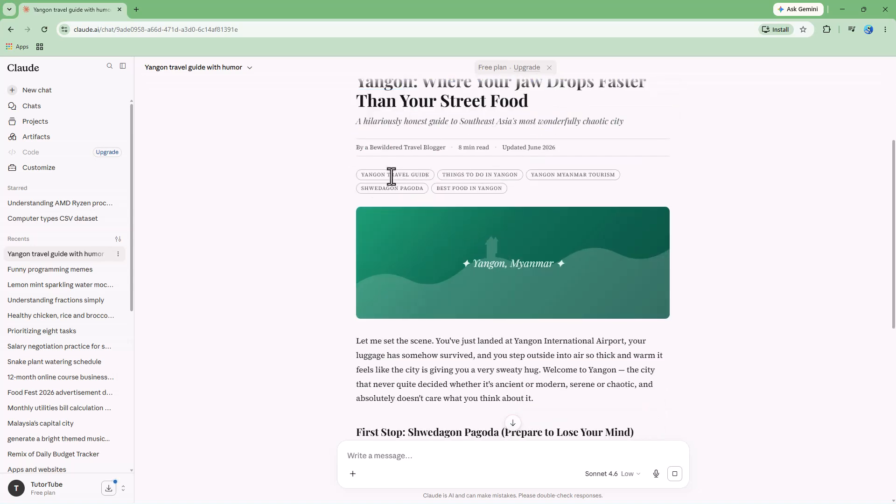
Read through the Yangon blog's sections as they are generated, from the Shwedagon Pagoda part to the closing text
{"action": "scroll", "coordinate": [486, 196], "scroll_direction": "down", "scroll_amount": 10}
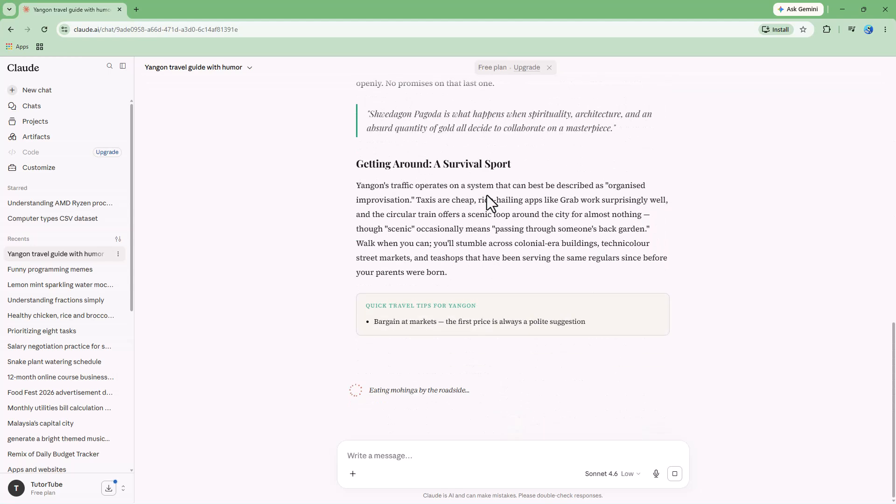
{"action": "scroll", "coordinate": [506, 294], "scroll_direction": "up", "scroll_amount": 6}
{"action": "scroll", "coordinate": [507, 293], "scroll_direction": "up", "scroll_amount": 2}
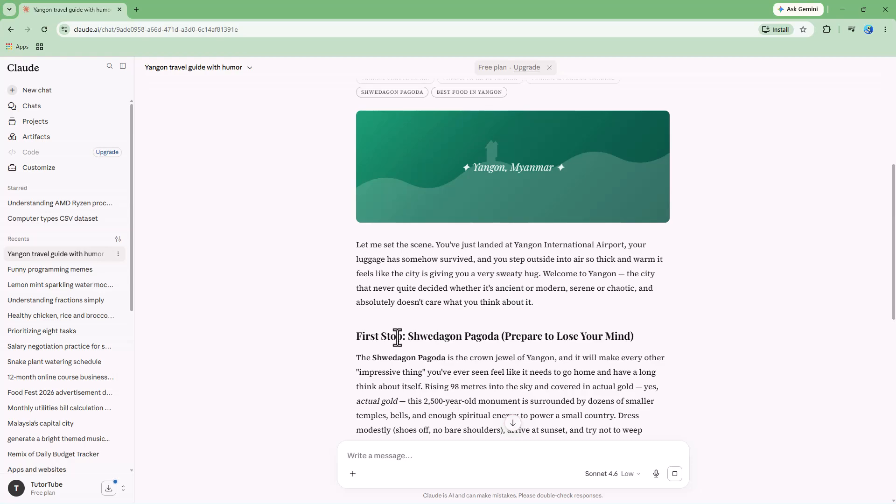
{"action": "scroll", "coordinate": [506, 289], "scroll_direction": "down", "scroll_amount": 13}
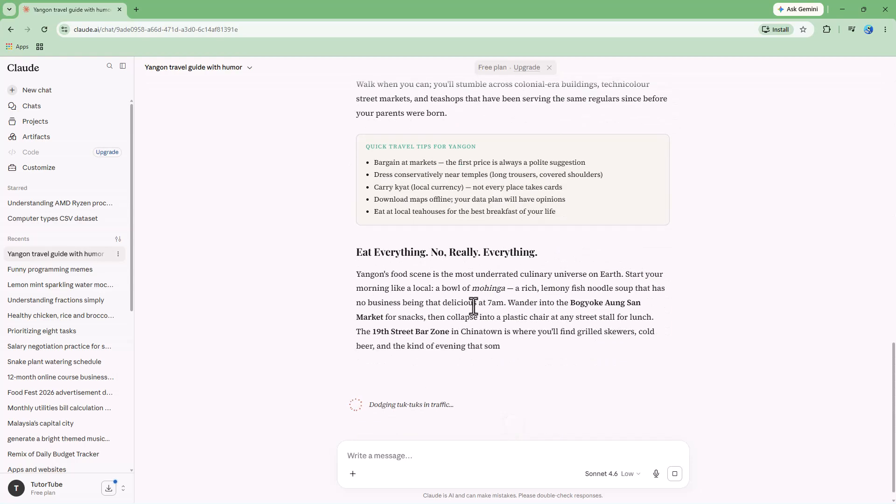
{"action": "scroll", "coordinate": [454, 344], "scroll_direction": "up", "scroll_amount": 15}
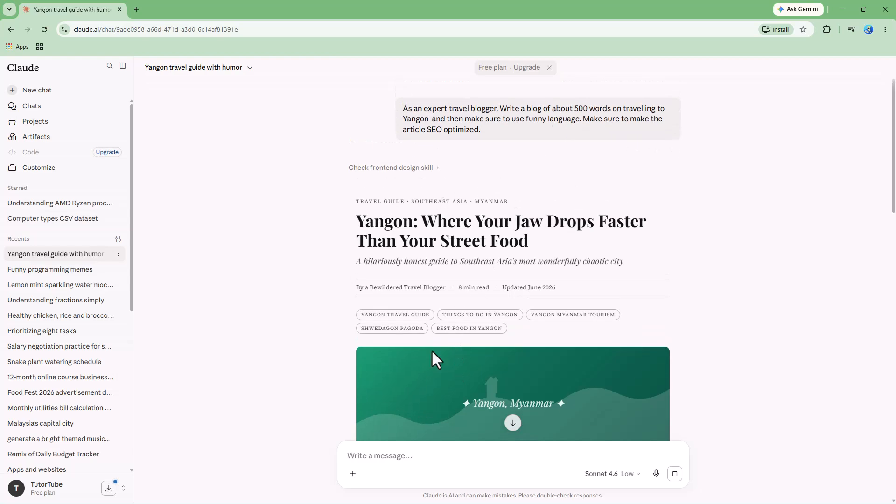
{"action": "scroll", "coordinate": [432, 359], "scroll_direction": "down", "scroll_amount": 14}
{"action": "scroll", "coordinate": [431, 366], "scroll_direction": "down", "scroll_amount": 5}
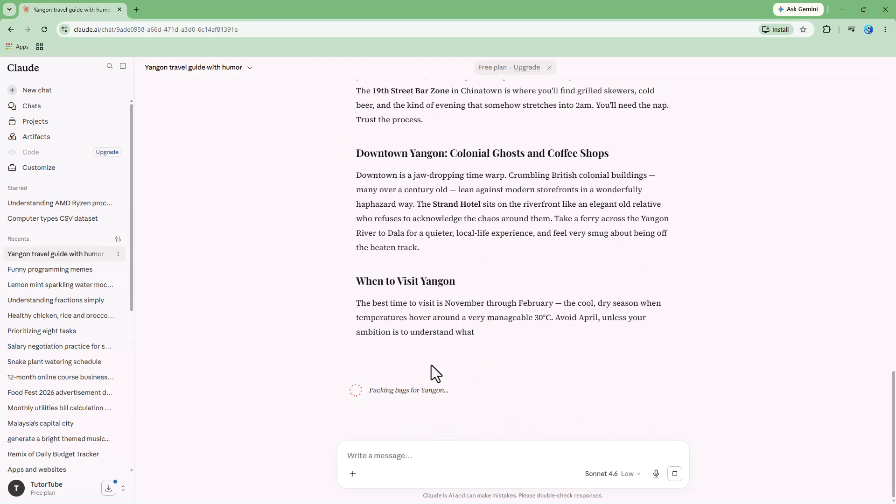
{"action": "scroll", "coordinate": [420, 354], "scroll_direction": "up", "scroll_amount": 4}
{"action": "scroll", "coordinate": [412, 340], "scroll_direction": "up", "scroll_amount": 3}
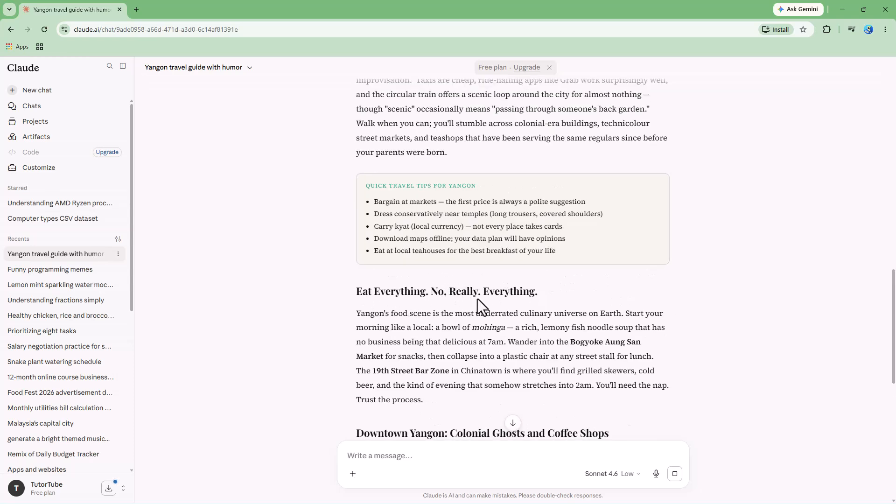
{"action": "scroll", "coordinate": [532, 303], "scroll_direction": "down", "scroll_amount": 4}
{"action": "scroll", "coordinate": [473, 285], "scroll_direction": "down", "scroll_amount": 7}
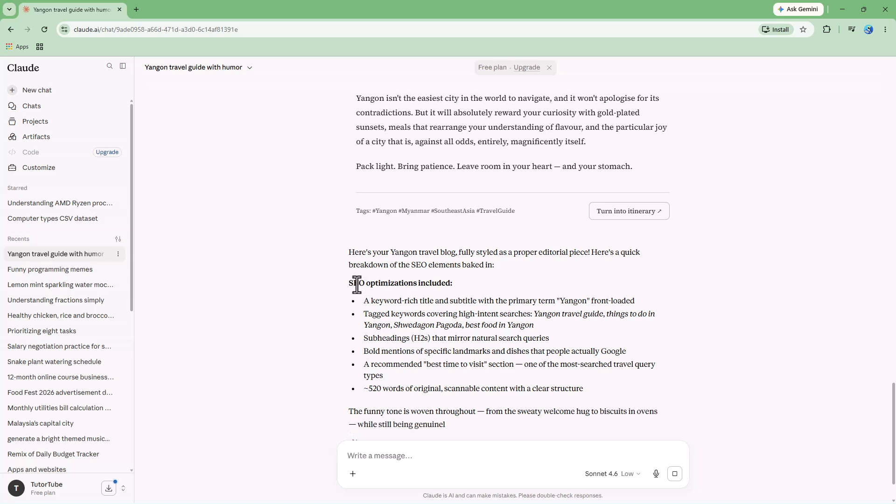
Examine the list of SEO optimizations below the blog, including the title, tagged keywords and subheadings points
{"action": "left_click_drag", "start_coordinate": [359, 283], "coordinate": [430, 283]}
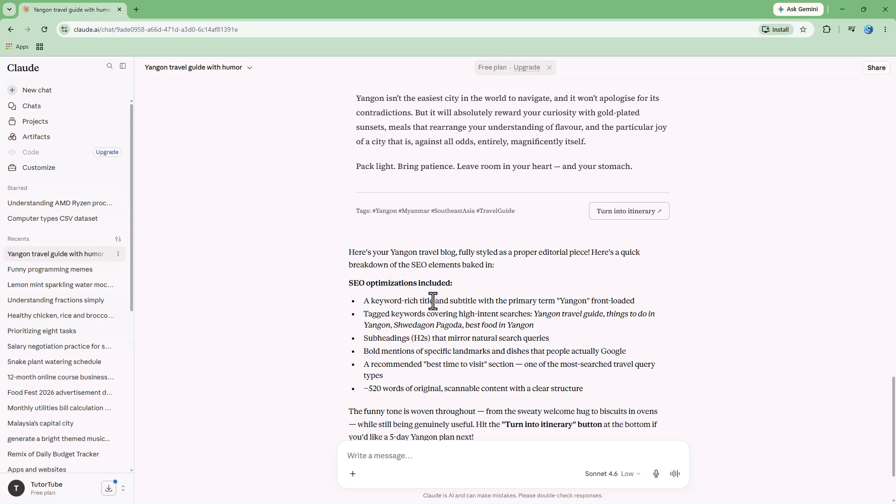
{"action": "left_click_drag", "start_coordinate": [372, 303], "coordinate": [429, 304]}
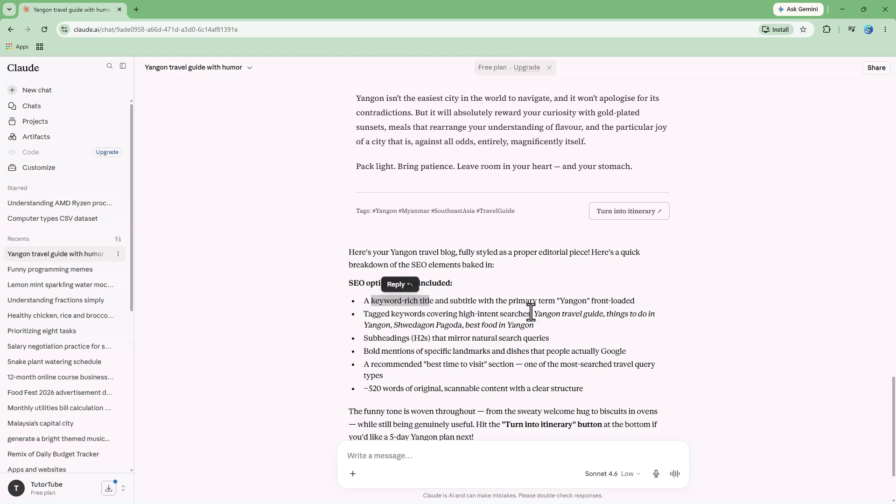
{"action": "left_click_drag", "start_coordinate": [375, 318], "coordinate": [438, 322]}
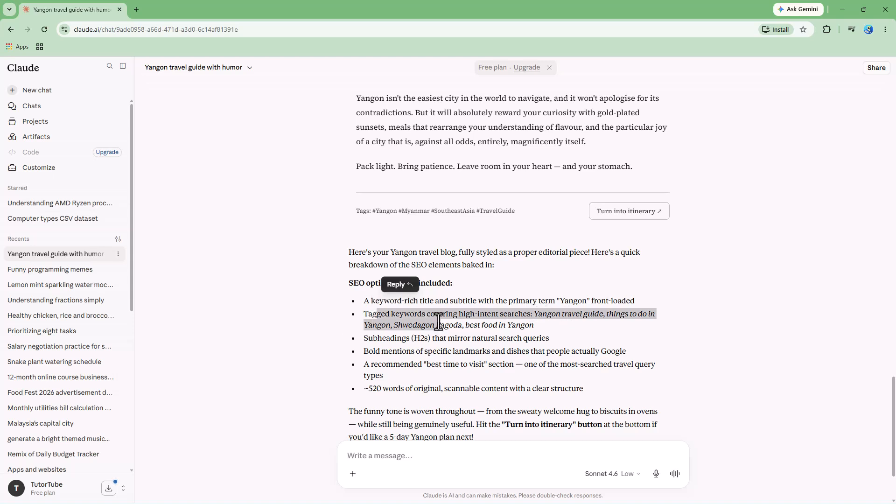
{"action": "left_click", "coordinate": [455, 343]}
{"action": "left_click_drag", "start_coordinate": [390, 341], "coordinate": [458, 364]}
{"action": "left_click", "coordinate": [458, 366]}
Review the finished Yangon blog as a whole, from its header and banner to the closing SEO summary
{"action": "scroll", "coordinate": [457, 366], "scroll_direction": "up", "scroll_amount": 10}
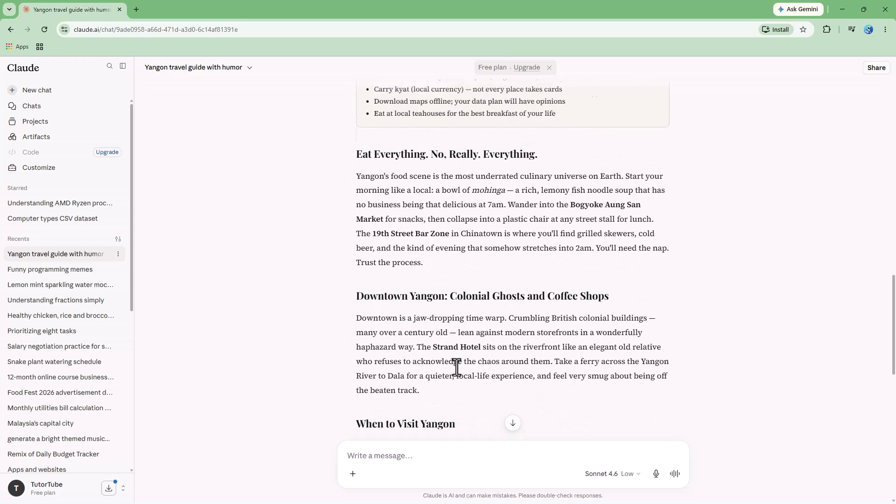
{"action": "scroll", "coordinate": [456, 367], "scroll_direction": "up", "scroll_amount": 3}
{"action": "scroll", "coordinate": [456, 368], "scroll_direction": "up", "scroll_amount": 6}
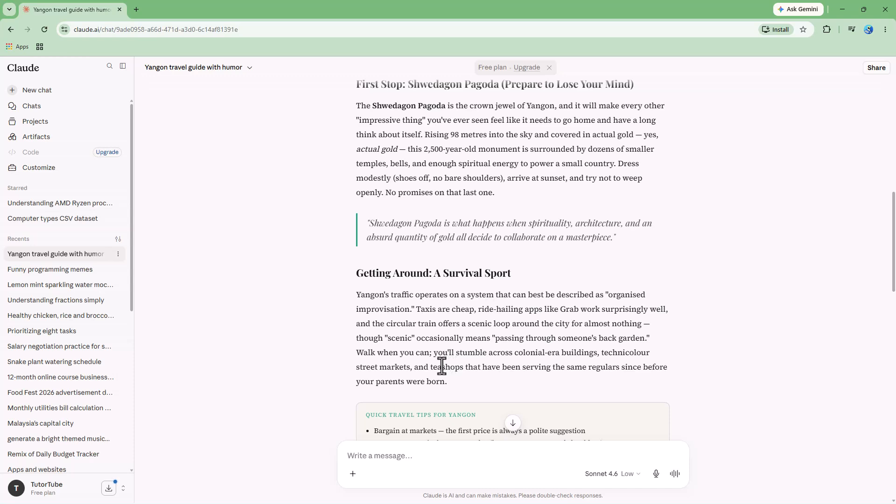
{"action": "scroll", "coordinate": [442, 367], "scroll_direction": "up", "scroll_amount": 6}
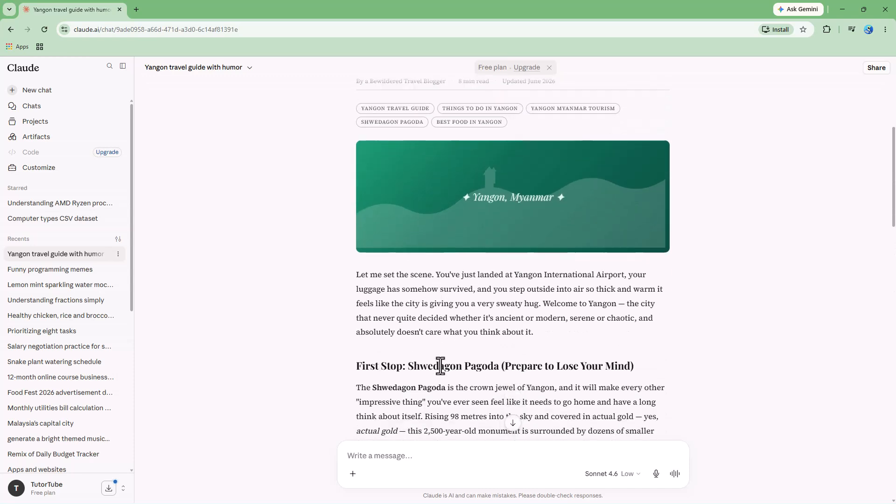
{"action": "scroll", "coordinate": [442, 367], "scroll_direction": "up", "scroll_amount": 4}
{"action": "scroll", "coordinate": [441, 367], "scroll_direction": "down", "scroll_amount": 14}
{"action": "scroll", "coordinate": [441, 367], "scroll_direction": "down", "scroll_amount": 12}
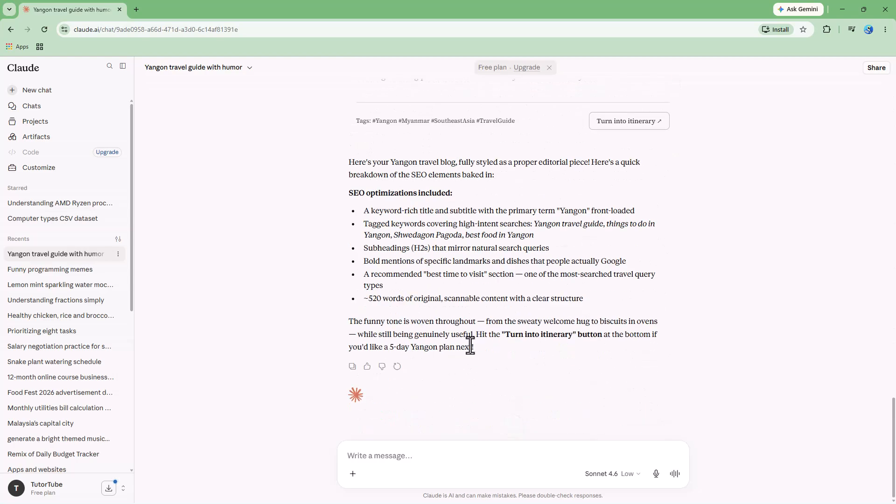
{"action": "scroll", "coordinate": [492, 329], "scroll_direction": "up", "scroll_amount": 10}
{"action": "scroll", "coordinate": [491, 333], "scroll_direction": "up", "scroll_amount": 6}
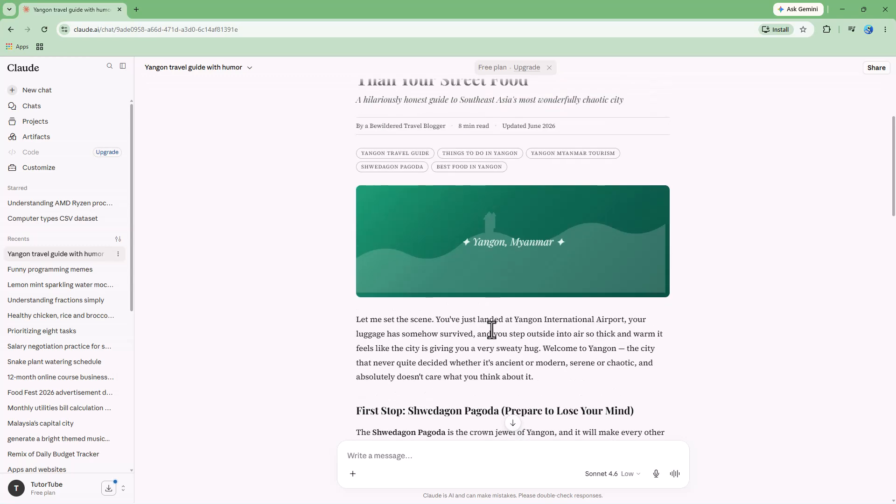